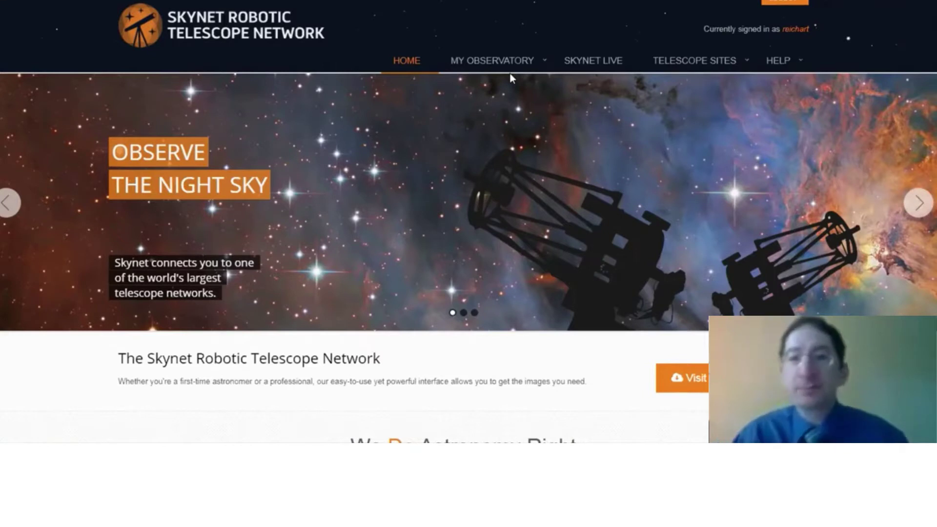
Start a new optical observation from My Observatory.
{"action": "left_click", "coordinate": [512, 67]}
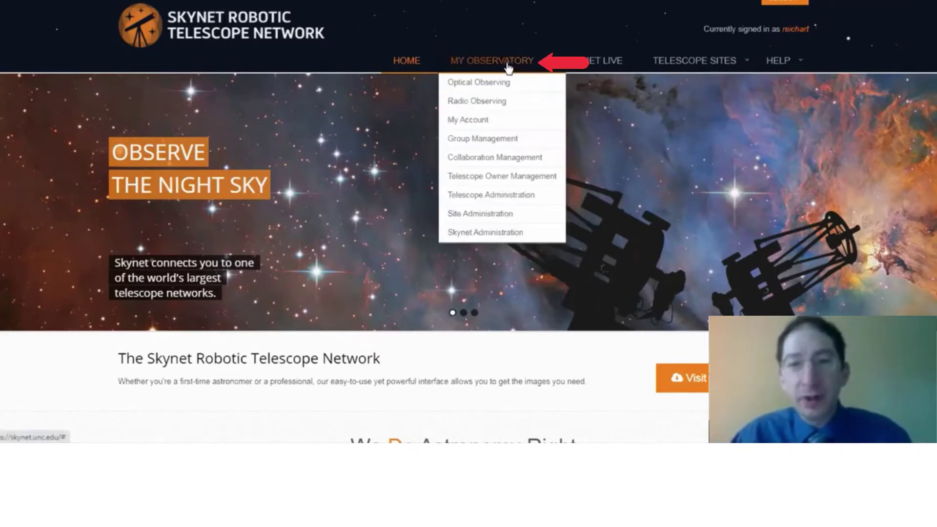
{"action": "left_click", "coordinate": [481, 86]}
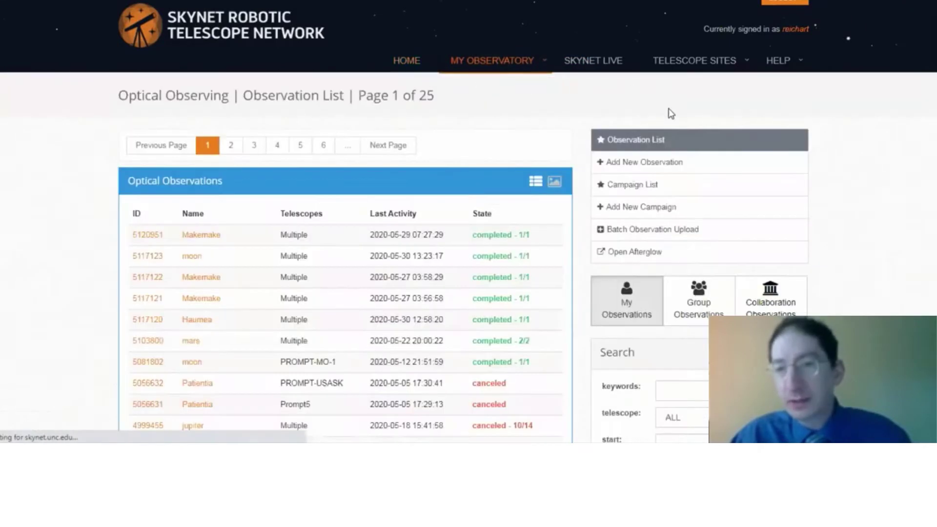
{"action": "left_click", "coordinate": [648, 168]}
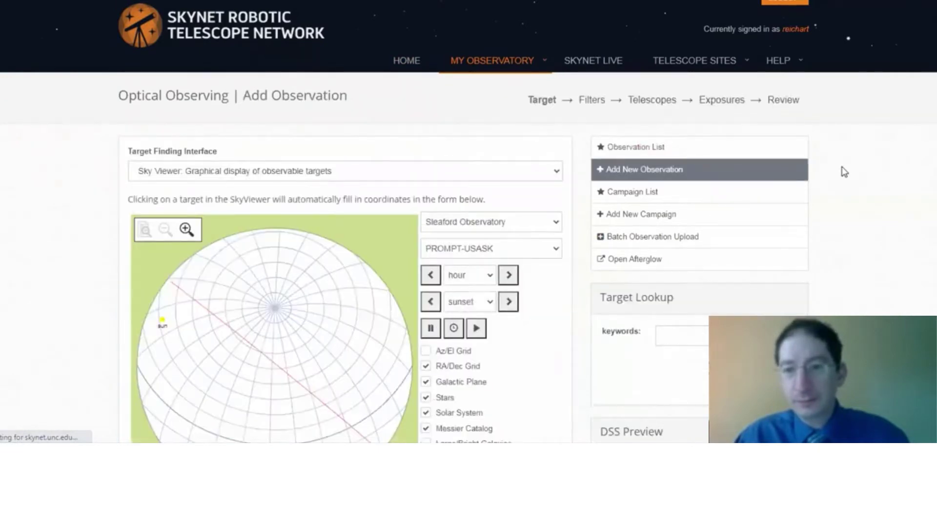
Look up M28 as the target of the new observation.
{"action": "scroll", "coordinate": [845, 172], "scroll_direction": "down", "scroll_amount": 3}
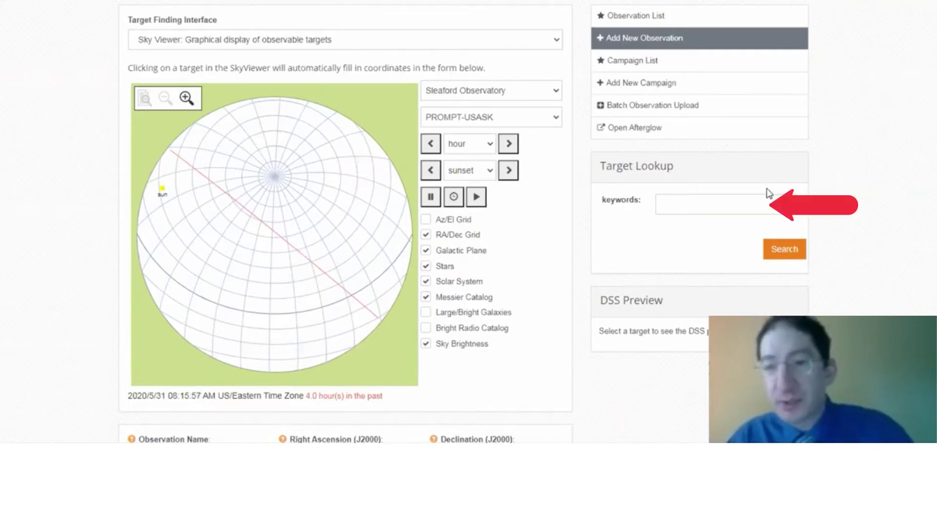
{"action": "left_click", "coordinate": [760, 206]}
{"action": "type", "text": "M28"}
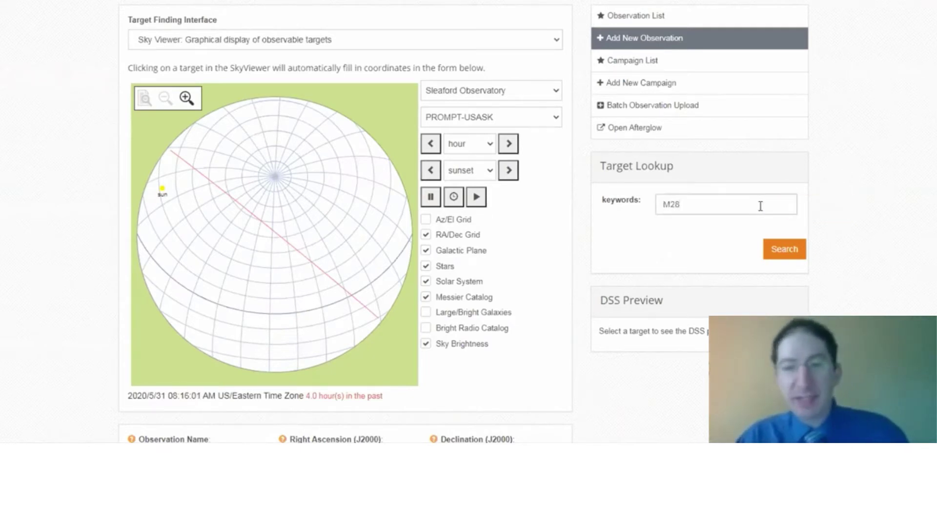
{"action": "left_click", "coordinate": [783, 249]}
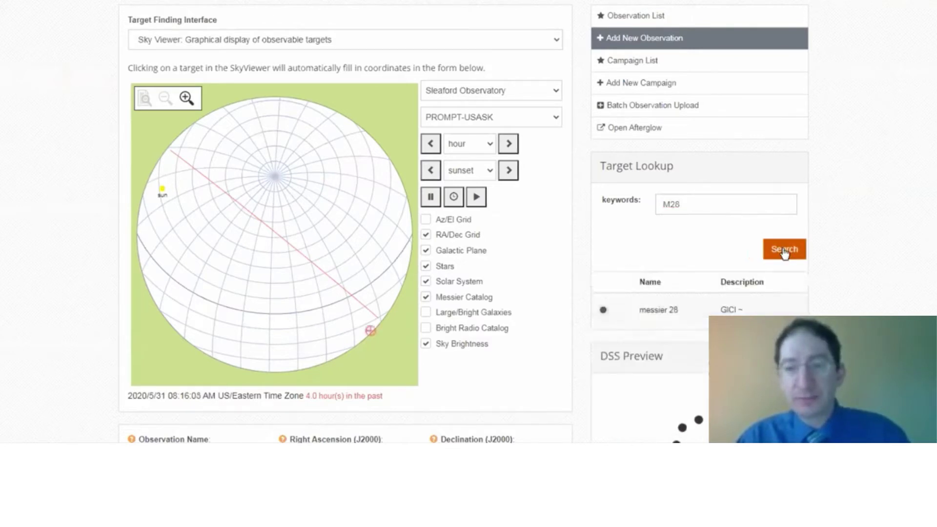
Set the observation's max sun elevation to -12, min target elevation to 20.0 and min visible hours to 0.5.
{"action": "scroll", "coordinate": [784, 252], "scroll_direction": "down", "scroll_amount": 5}
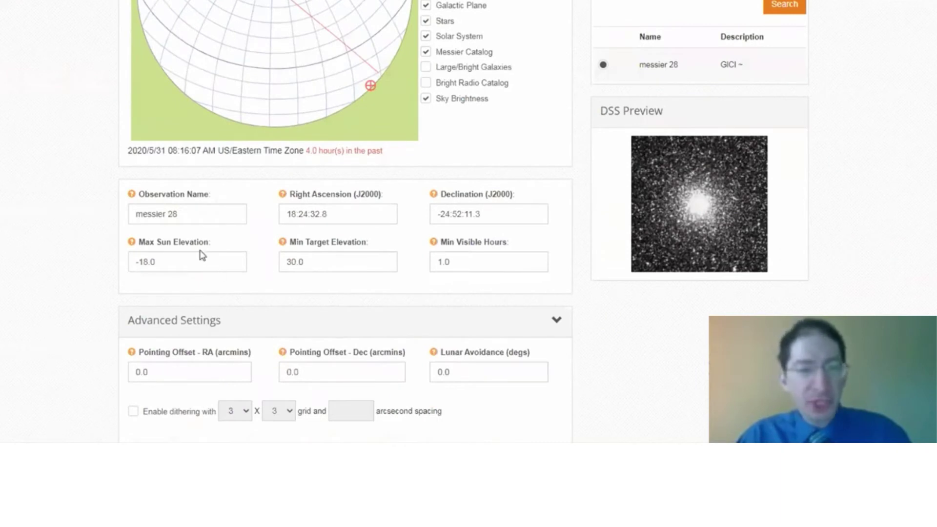
{"action": "left_click_drag", "start_coordinate": [165, 259], "coordinate": [128, 259]}
{"action": "type", "text": "-12"}
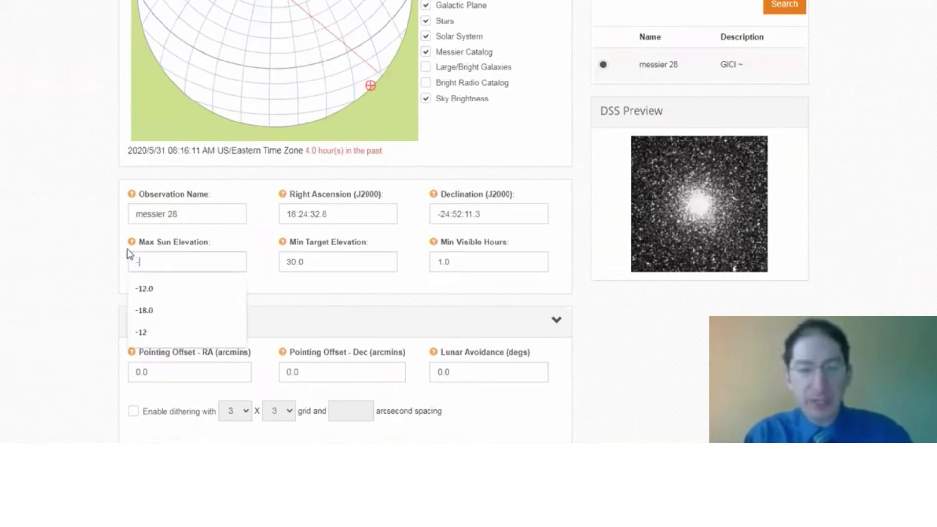
{"action": "left_click", "coordinate": [294, 266]}
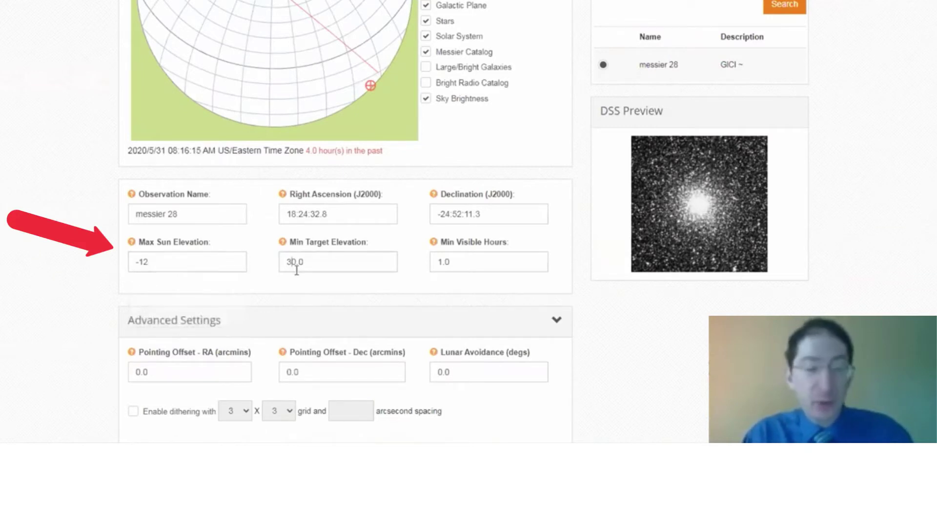
{"action": "key", "text": "BackSpace"}
{"action": "type", "text": "2"}
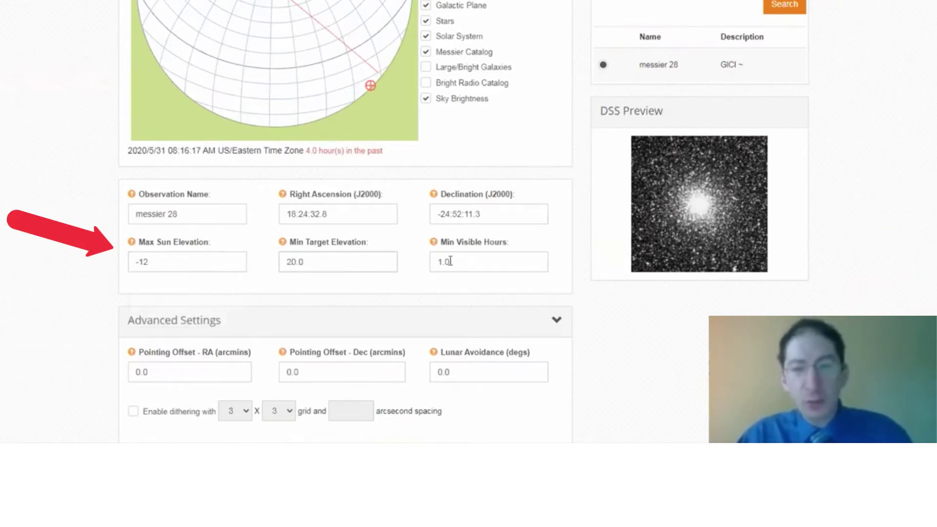
{"action": "left_click_drag", "start_coordinate": [470, 262], "coordinate": [415, 265]}
{"action": "type", "text": "0.5"}
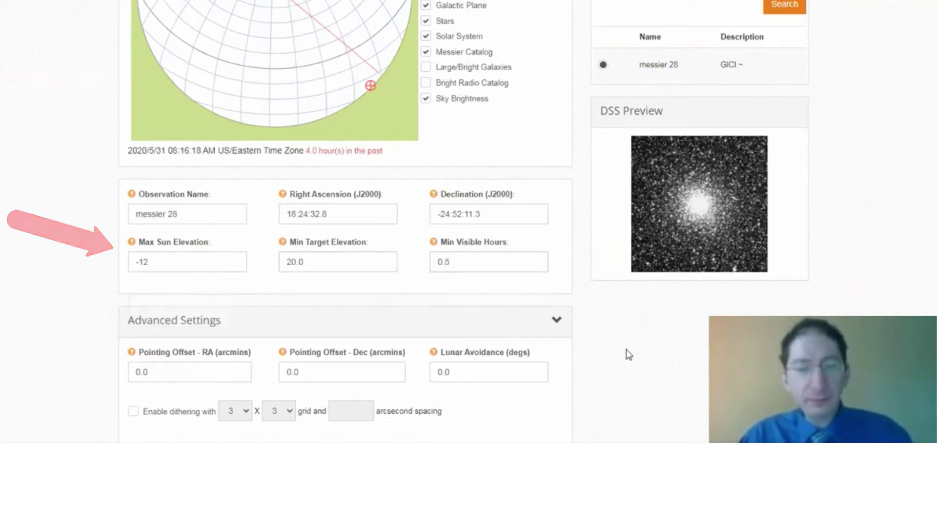
Collapse the advanced target settings, check the 24-hour target visibility graph, and save the target to continue to filter selection.
{"action": "scroll", "coordinate": [626, 355], "scroll_direction": "down", "scroll_amount": 3}
{"action": "left_click", "coordinate": [556, 193]}
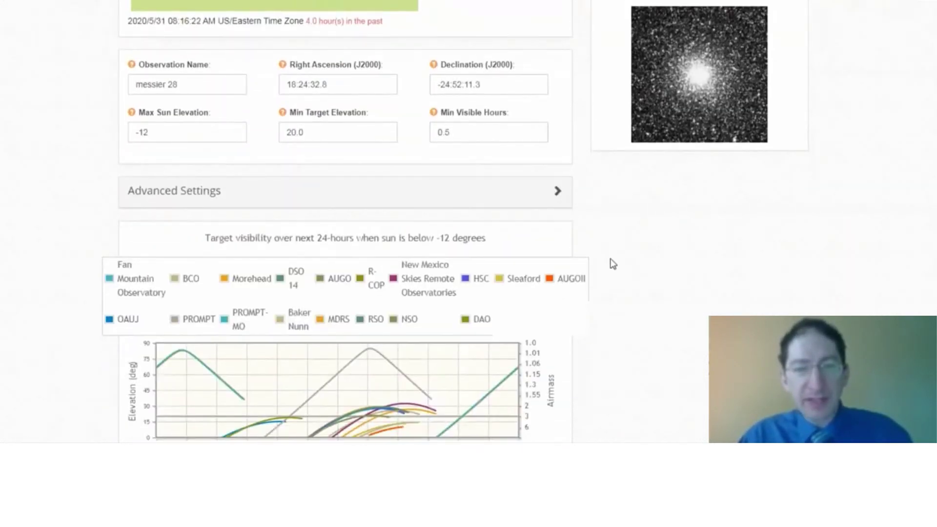
{"action": "scroll", "coordinate": [613, 263], "scroll_direction": "down", "scroll_amount": 3}
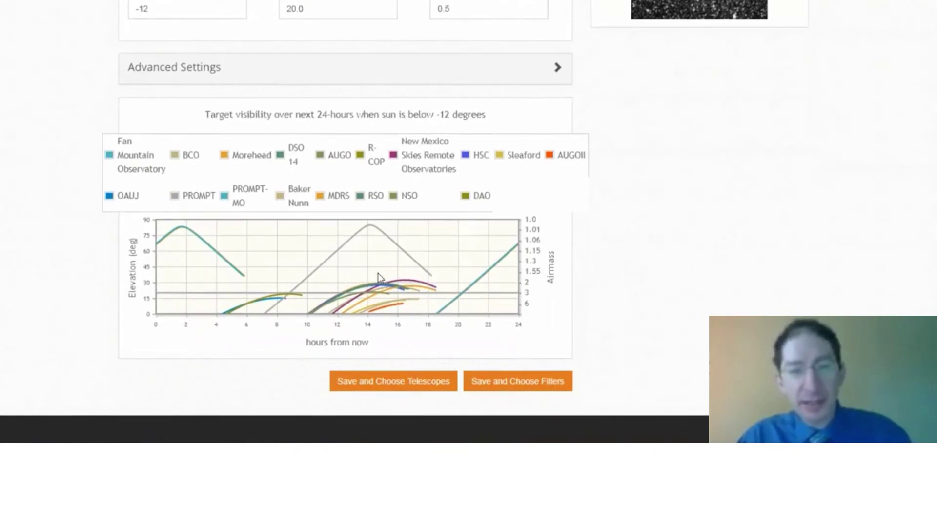
{"action": "left_click", "coordinate": [520, 381]}
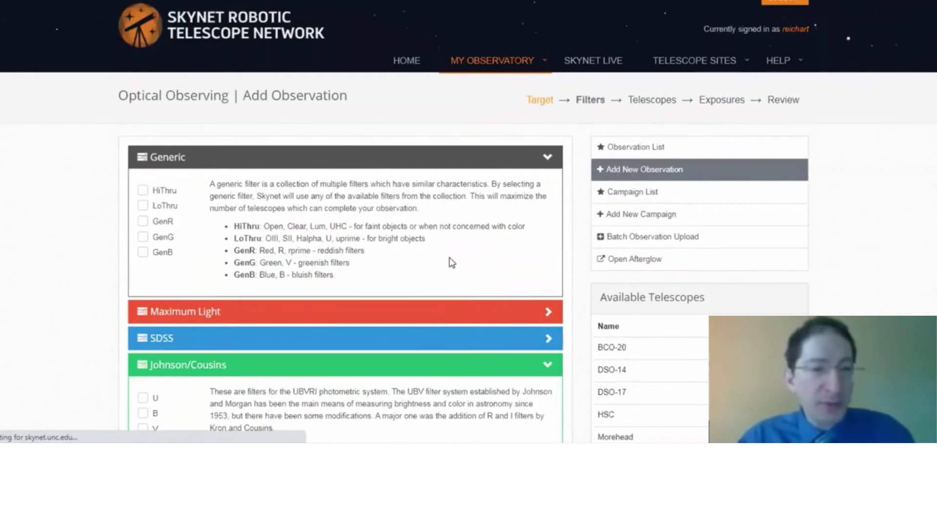
Choose the Johnson/Cousins V filter, check which telescopes match it, and save the filter selection.
{"action": "scroll", "coordinate": [449, 261], "scroll_direction": "down", "scroll_amount": 3}
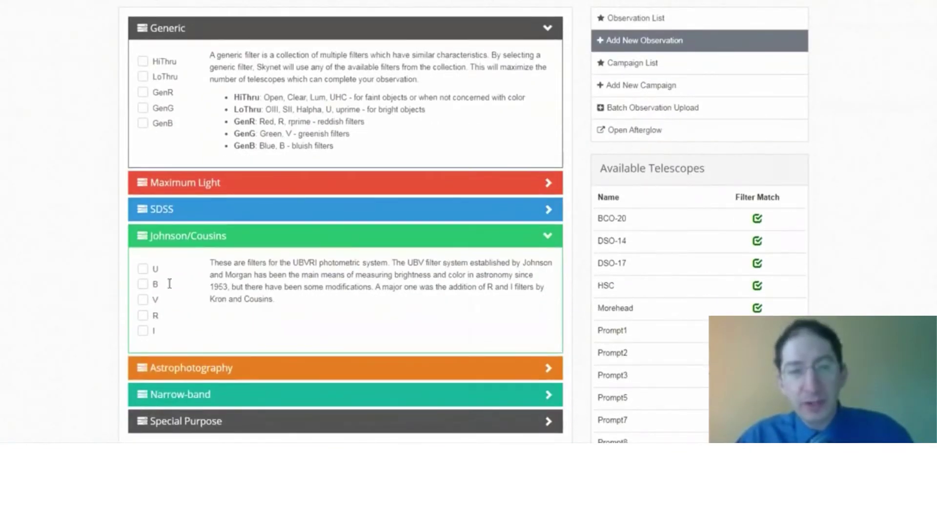
{"action": "left_click", "coordinate": [143, 300]}
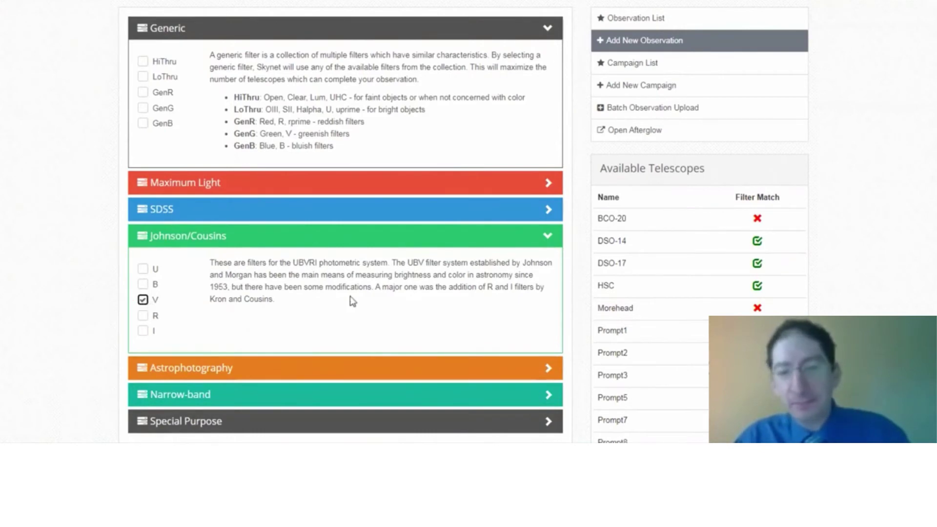
{"action": "scroll", "coordinate": [356, 300], "scroll_direction": "down", "scroll_amount": 4}
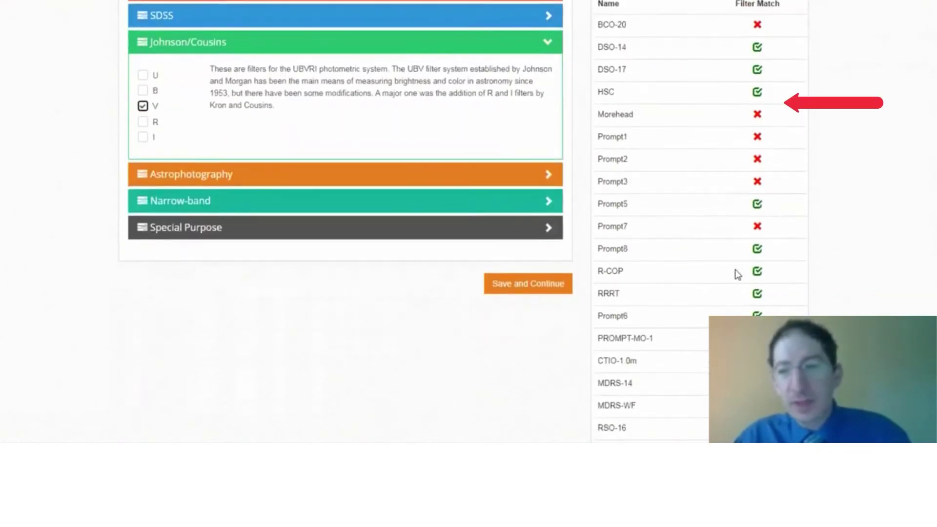
{"action": "scroll", "coordinate": [779, 248], "scroll_direction": "down", "scroll_amount": 3}
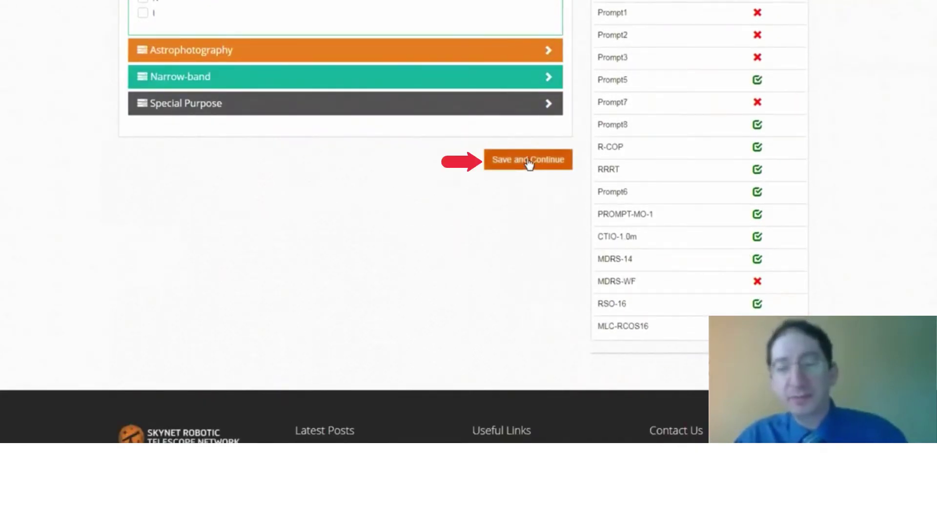
{"action": "left_click", "coordinate": [532, 162]}
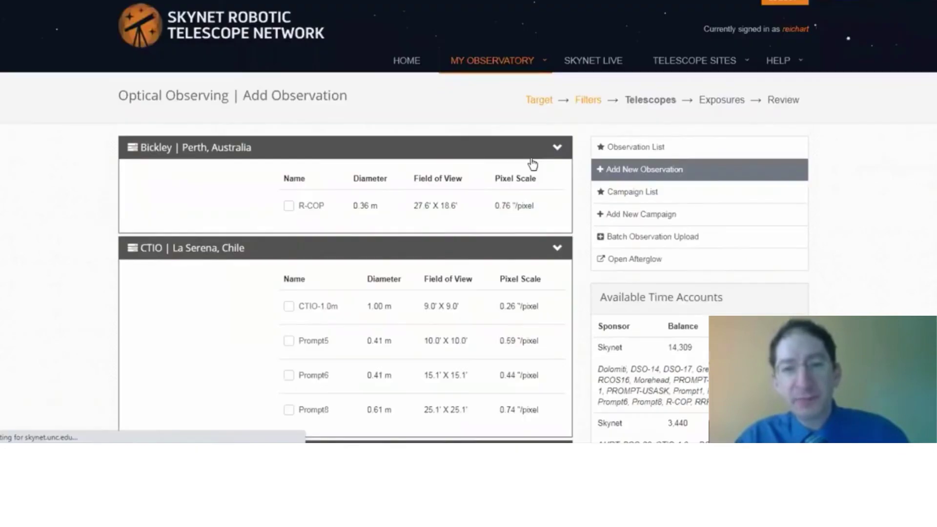
Select the Prompt5, Prompt6 and Prompt8 telescopes at CTIO in La Serena, Chile.
{"action": "scroll", "coordinate": [532, 163], "scroll_direction": "down", "scroll_amount": 1}
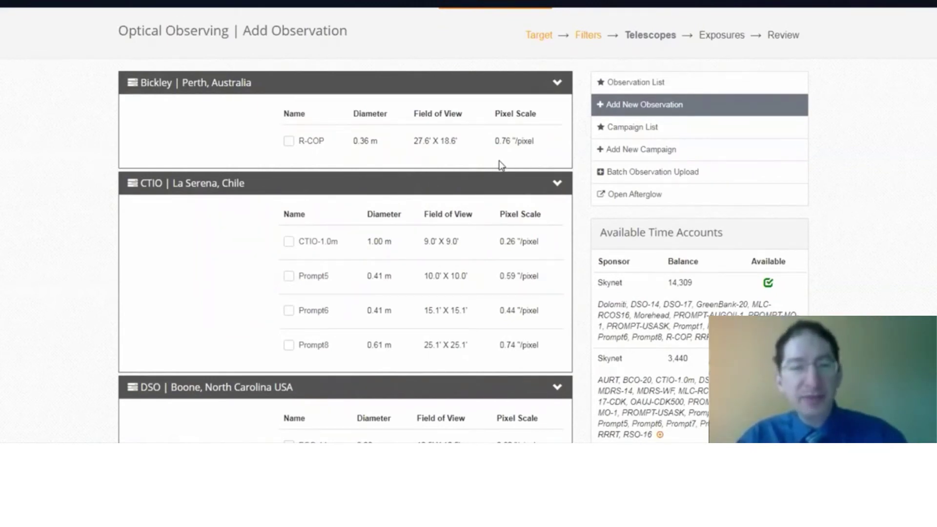
{"action": "scroll", "coordinate": [500, 165], "scroll_direction": "down", "scroll_amount": 1}
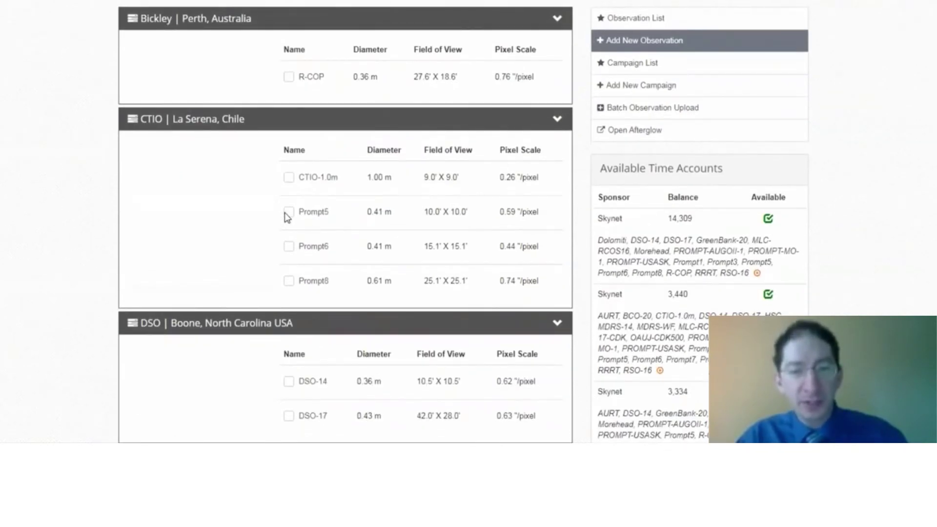
{"action": "left_click", "coordinate": [289, 247]}
{"action": "left_click", "coordinate": [289, 282]}
Add the PROMPT-MO-1 telescope at Meckering, Australia, and save the telescope selection.
{"action": "scroll", "coordinate": [453, 238], "scroll_direction": "down", "scroll_amount": 1}
{"action": "scroll", "coordinate": [452, 238], "scroll_direction": "down", "scroll_amount": 10}
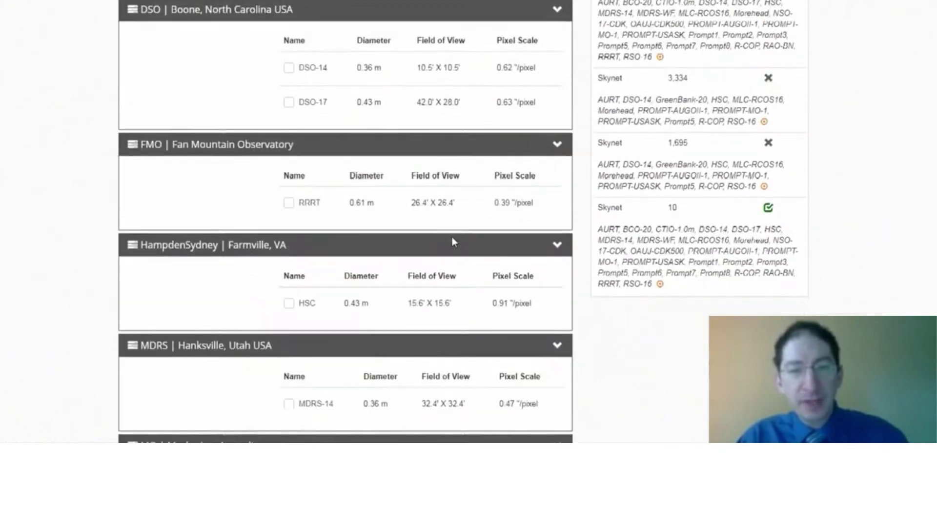
{"action": "scroll", "coordinate": [454, 241], "scroll_direction": "down", "scroll_amount": 1}
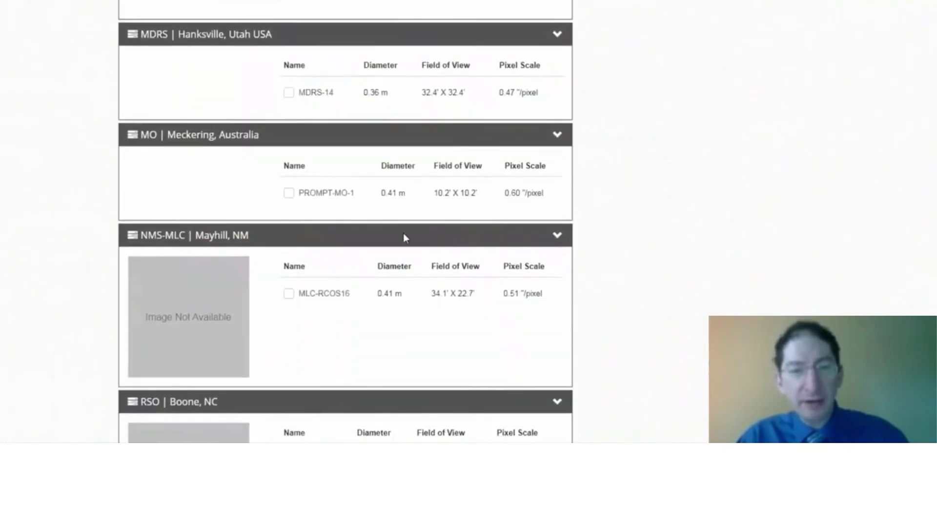
{"action": "left_click", "coordinate": [290, 195]}
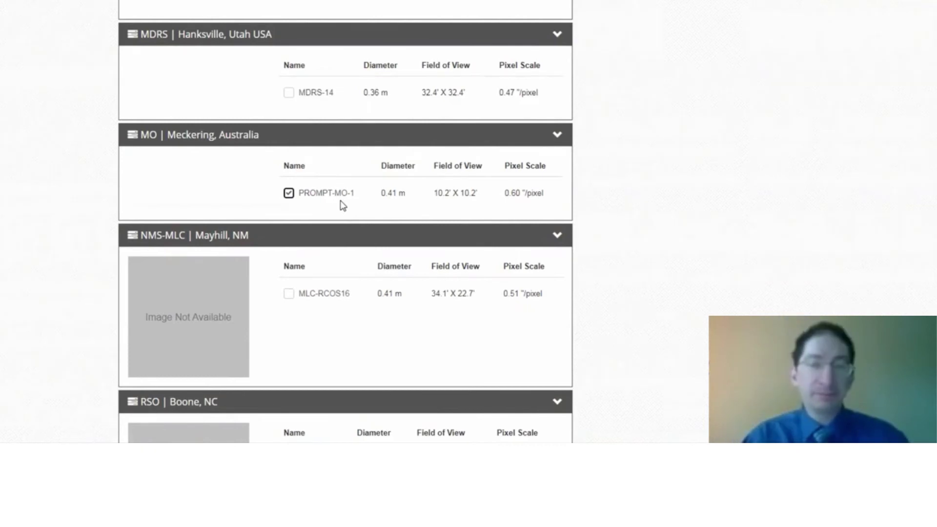
{"action": "scroll", "coordinate": [329, 213], "scroll_direction": "down", "scroll_amount": 1}
{"action": "scroll", "coordinate": [328, 209], "scroll_direction": "down", "scroll_amount": 6}
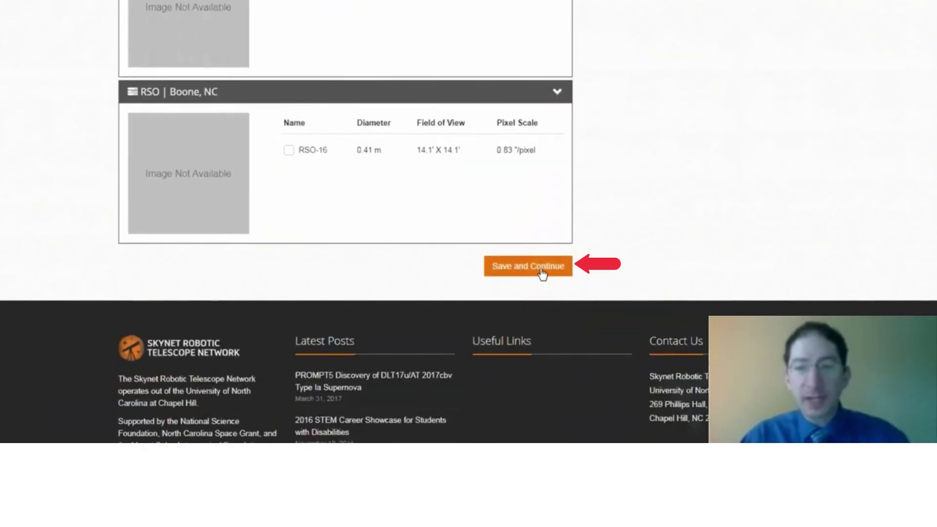
{"action": "left_click", "coordinate": [542, 272]}
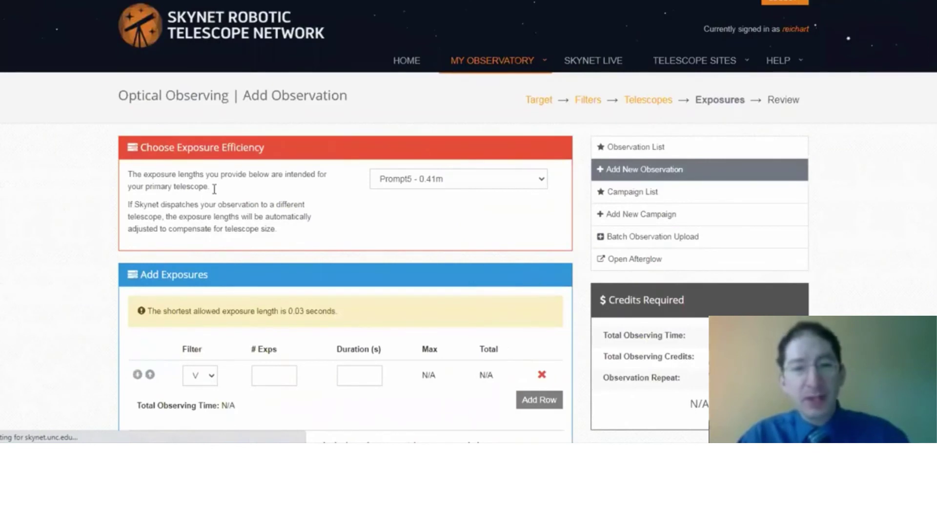
Base exposure efficiency on the Generic 16-inch back-illuminated CCD and request 1 V-filter exposure of 80 seconds.
{"action": "left_click", "coordinate": [433, 187]}
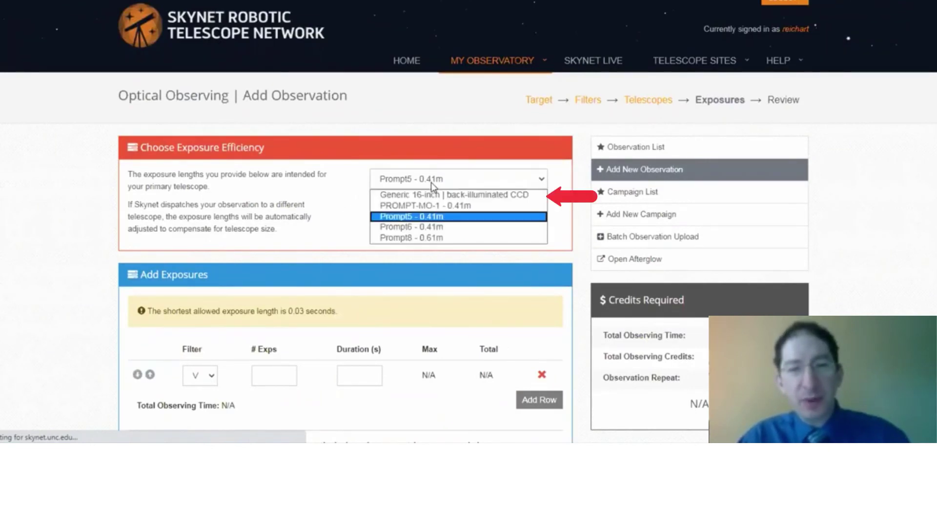
{"action": "left_click", "coordinate": [433, 197]}
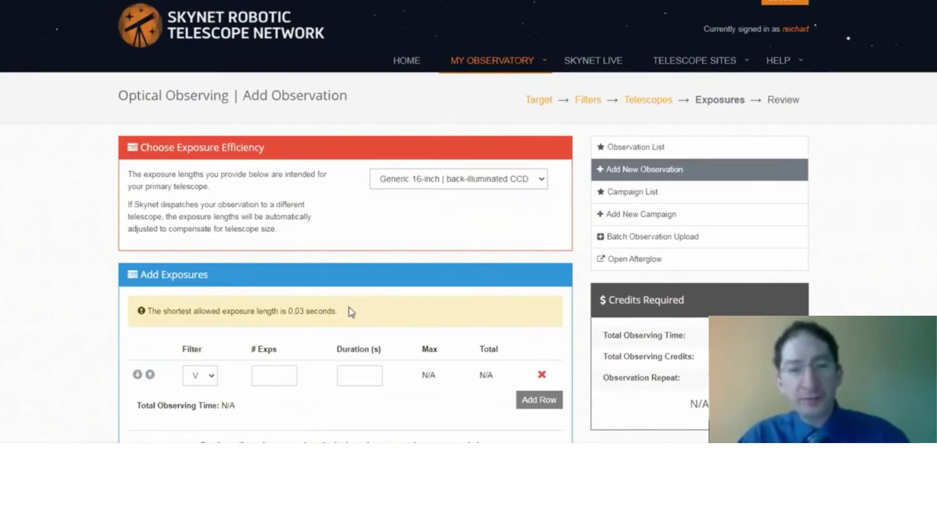
{"action": "left_click", "coordinate": [266, 377]}
{"action": "type", "text": "1"}
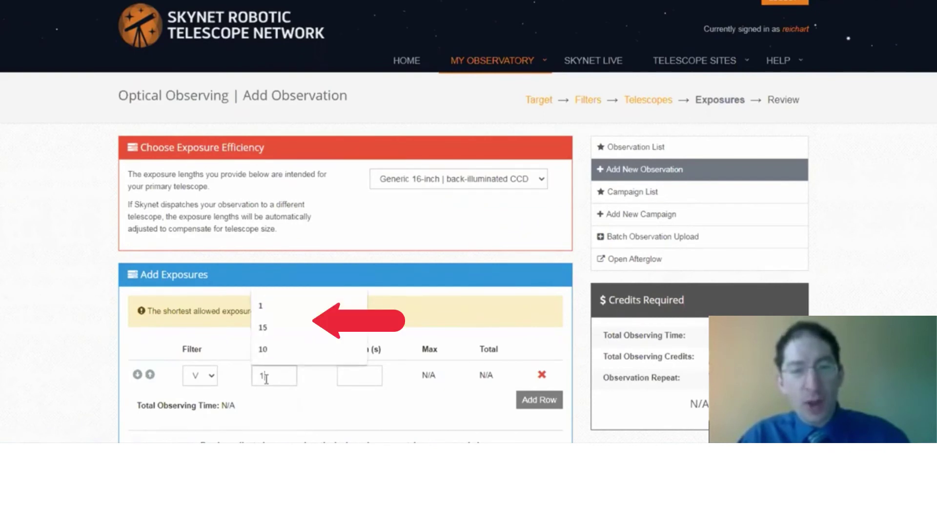
{"action": "left_click", "coordinate": [379, 379]}
{"action": "type", "text": "80"}
Preview the adjusted exposure durations for PROMPT-MO-1 and the other selected telescopes.
{"action": "scroll", "coordinate": [372, 317], "scroll_direction": "down", "scroll_amount": 4}
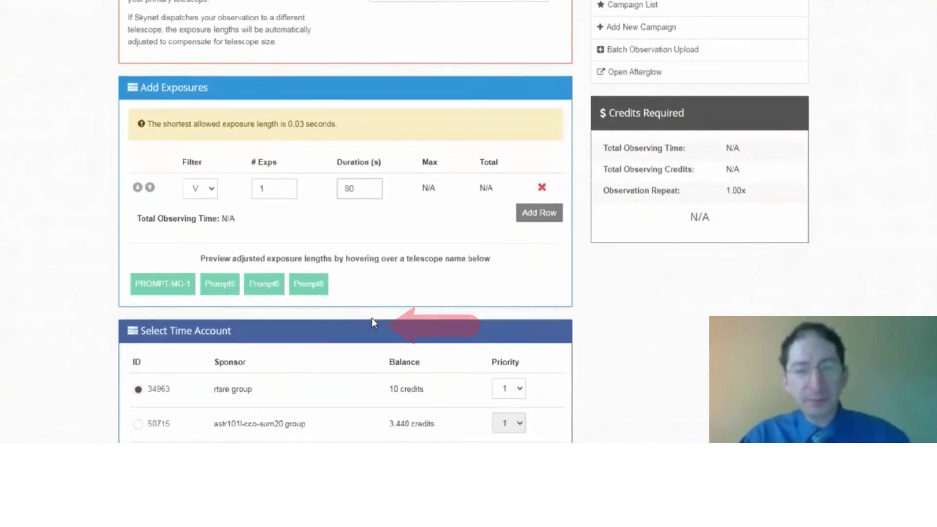
{"action": "mouse_move", "coordinate": [149, 288]}
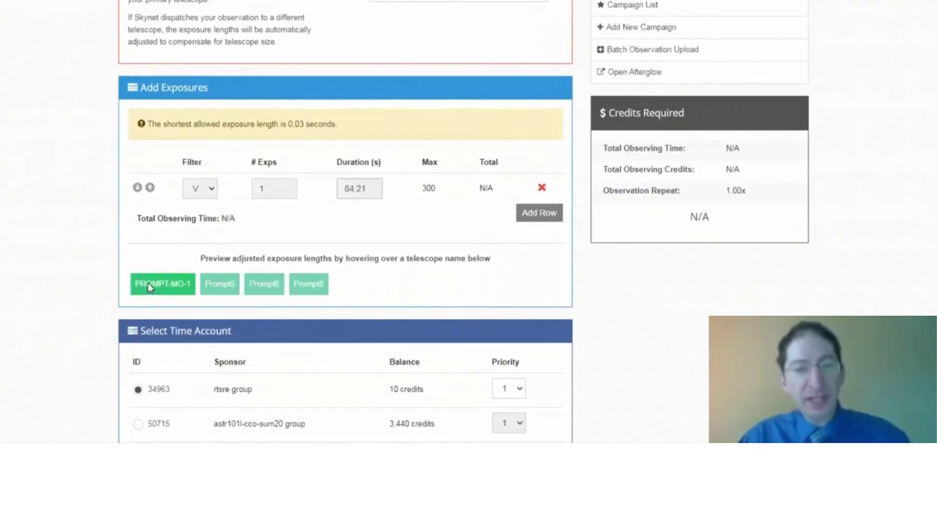
{"action": "mouse_move", "coordinate": [229, 288]}
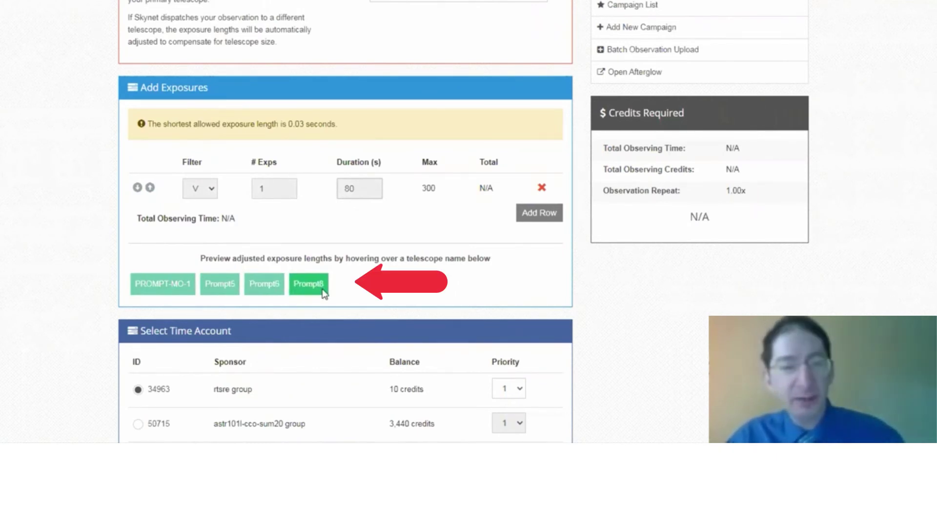
Charge the observation to the introastro group time account and review the advanced options.
{"action": "scroll", "coordinate": [339, 291], "scroll_direction": "down", "scroll_amount": 4}
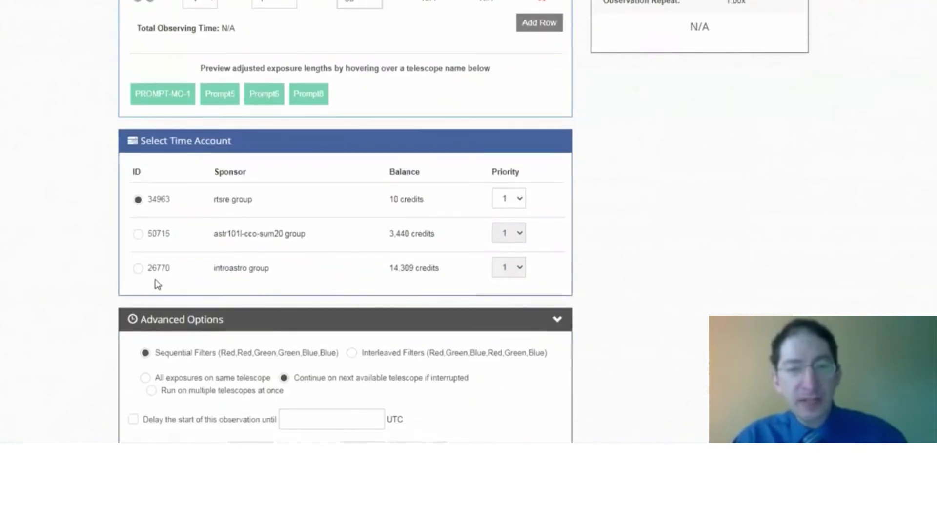
{"action": "left_click", "coordinate": [138, 268]}
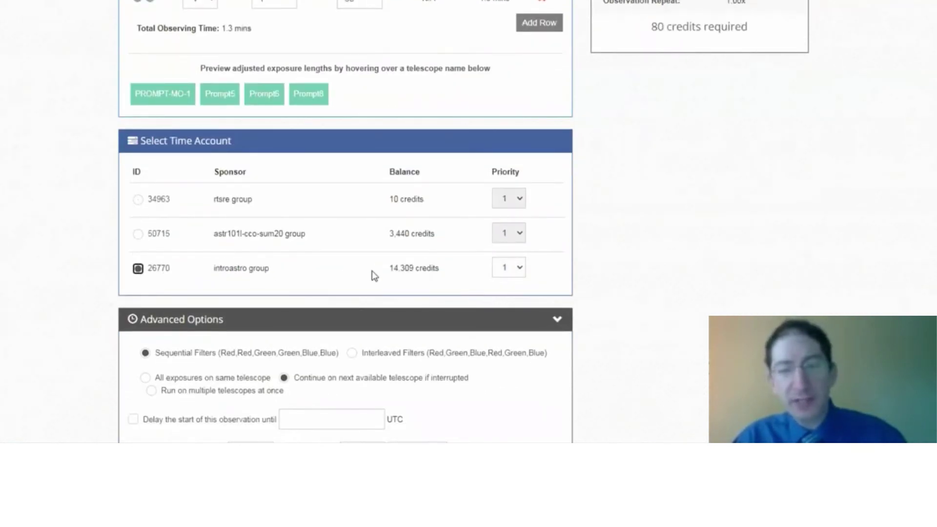
{"action": "scroll", "coordinate": [374, 275], "scroll_direction": "down", "scroll_amount": 5}
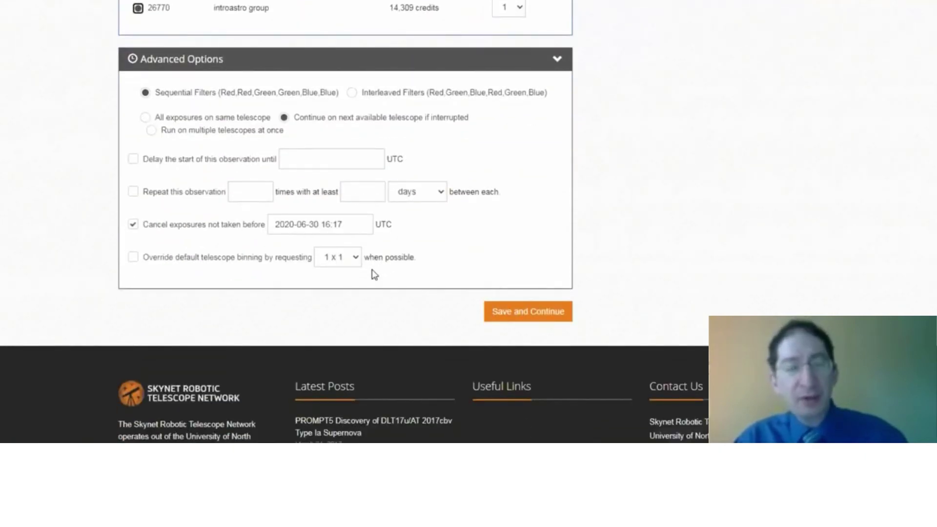
Set the observation to repeat 50 times with at least 1 hour between each repetition.
{"action": "left_click", "coordinate": [132, 191]}
{"action": "left_click", "coordinate": [262, 191]}
{"action": "type", "text": "50"}
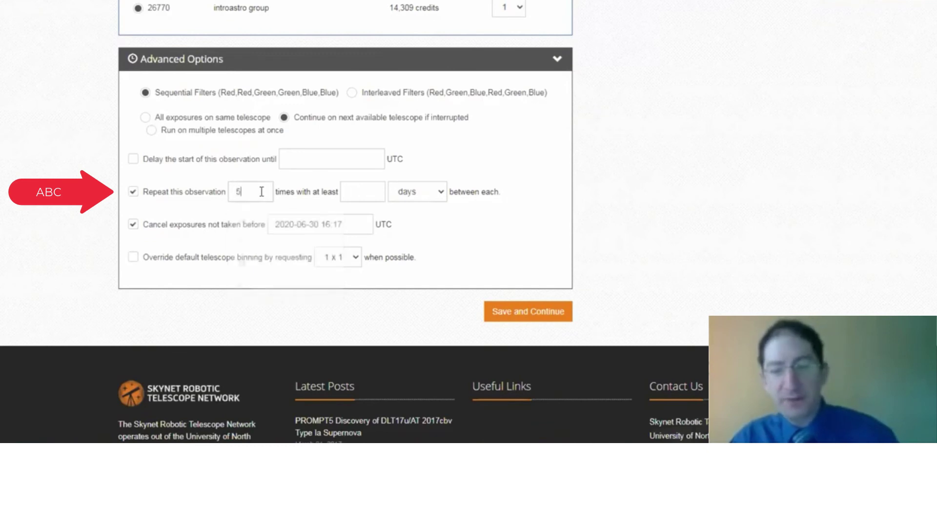
{"action": "left_click", "coordinate": [355, 193]}
{"action": "type", "text": "1"}
{"action": "left_click", "coordinate": [423, 195]}
{"action": "left_click", "coordinate": [423, 218]}
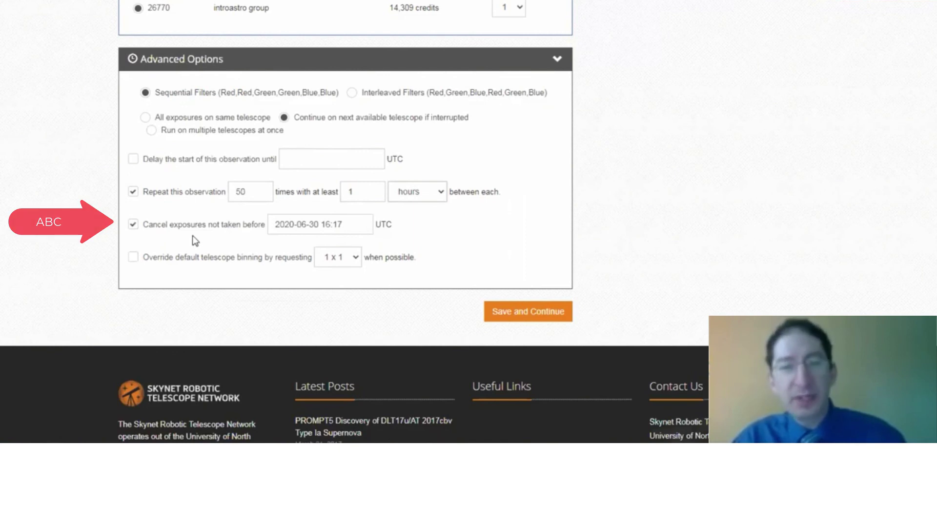
Save the exposure settings, submit the messier 28 observation from the review page, and check its entry in the observation list.
{"action": "left_click", "coordinate": [546, 315]}
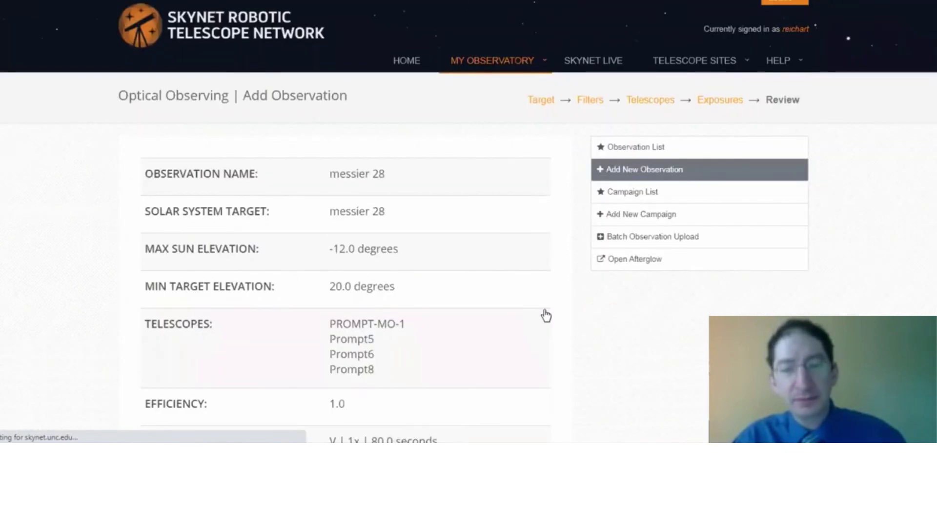
{"action": "scroll", "coordinate": [546, 316], "scroll_direction": "down", "scroll_amount": 10}
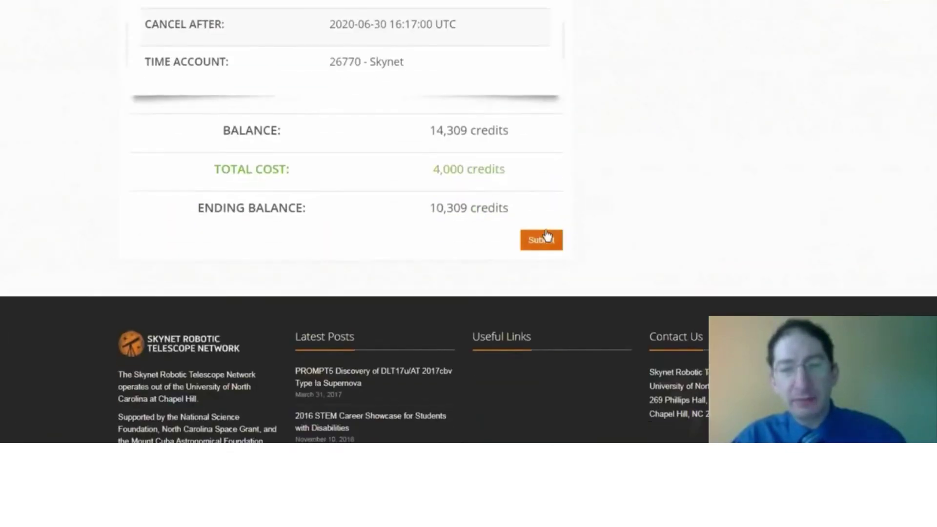
{"action": "left_click", "coordinate": [547, 238]}
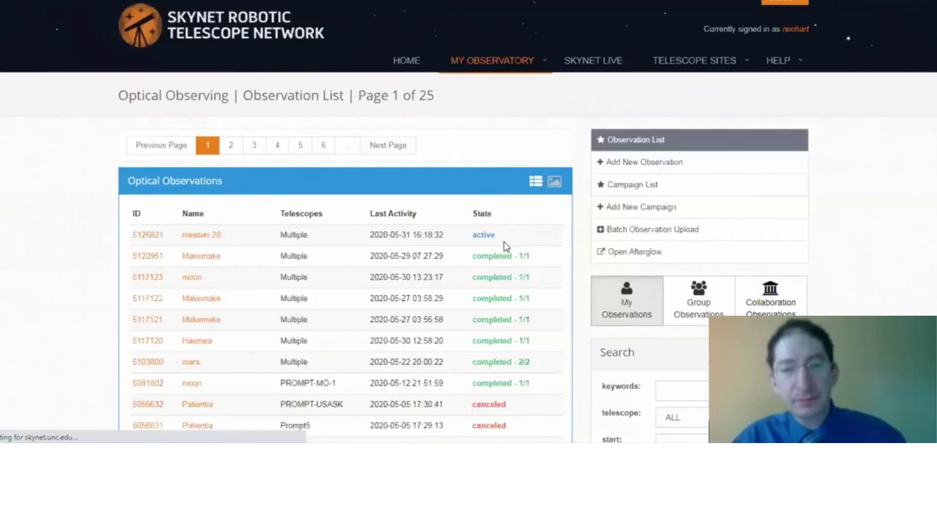
{"action": "scroll", "coordinate": [506, 246], "scroll_direction": "down", "scroll_amount": 3}
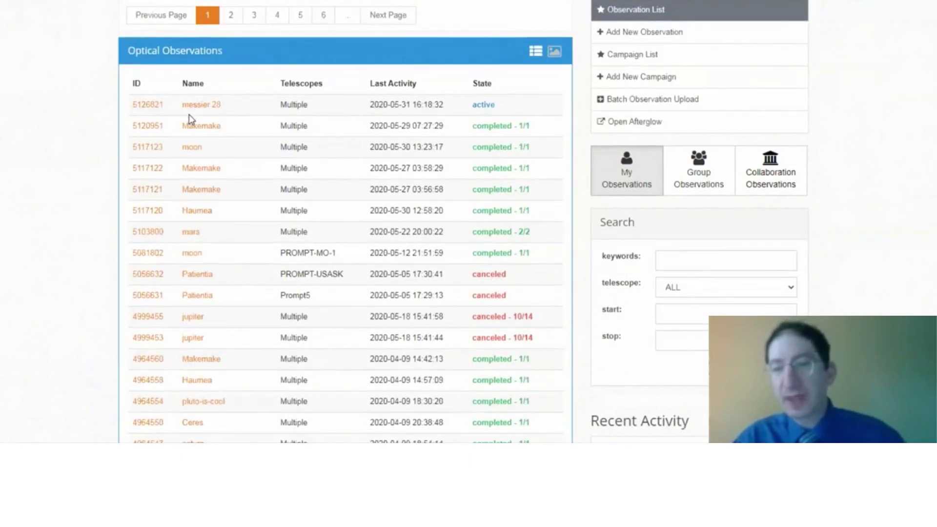